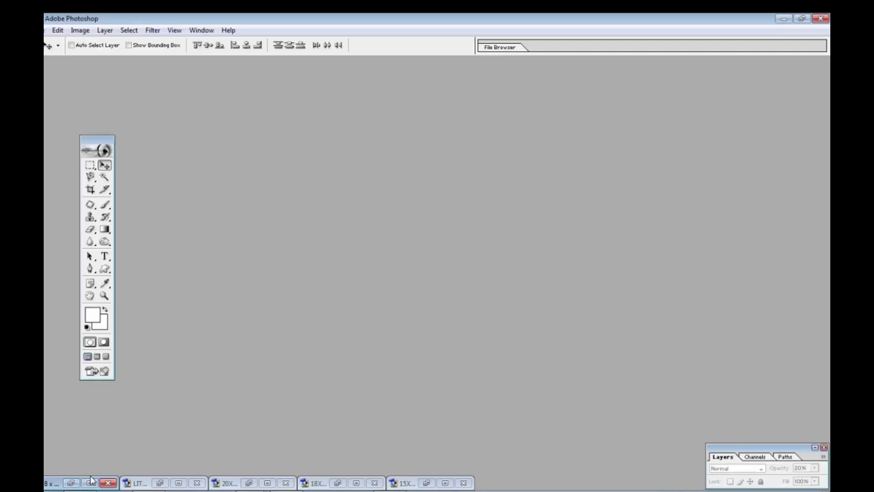
Restore the minimized 8 x 15 Flex.psd banner to full view.
click(90, 482)
Expand the layer list and turn on the sunset temple background layers.
click(814, 448)
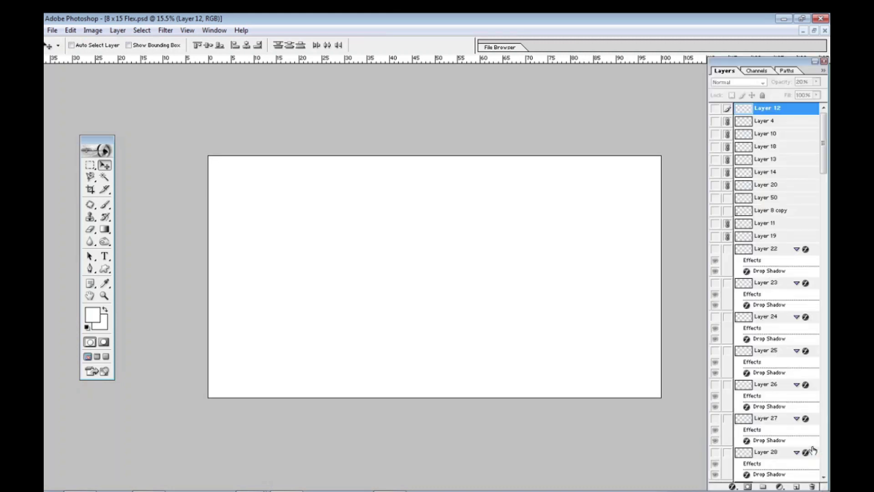
scroll(736, 212, down, 2)
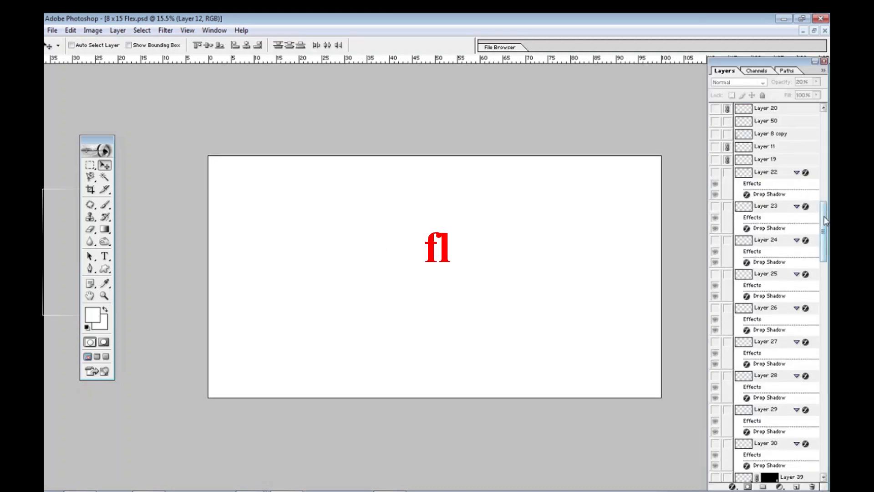
scroll(769, 319, down, 5)
scroll(764, 387, down, 5)
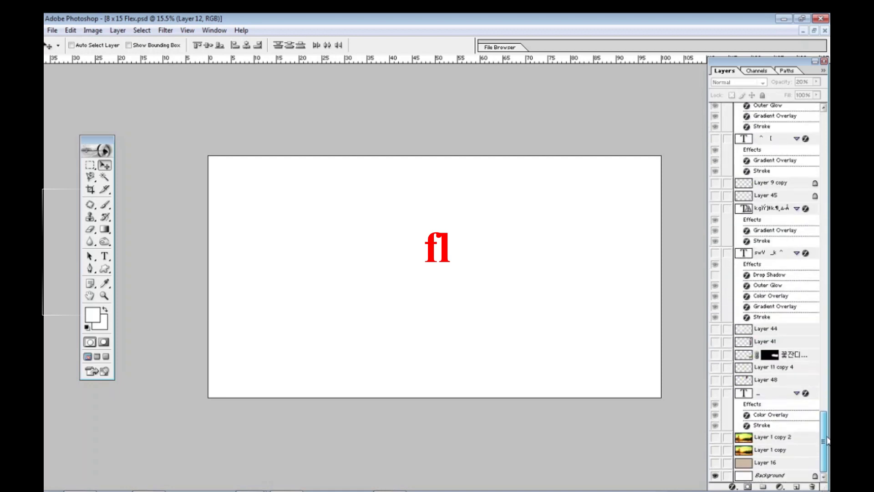
click(715, 462)
click(715, 436)
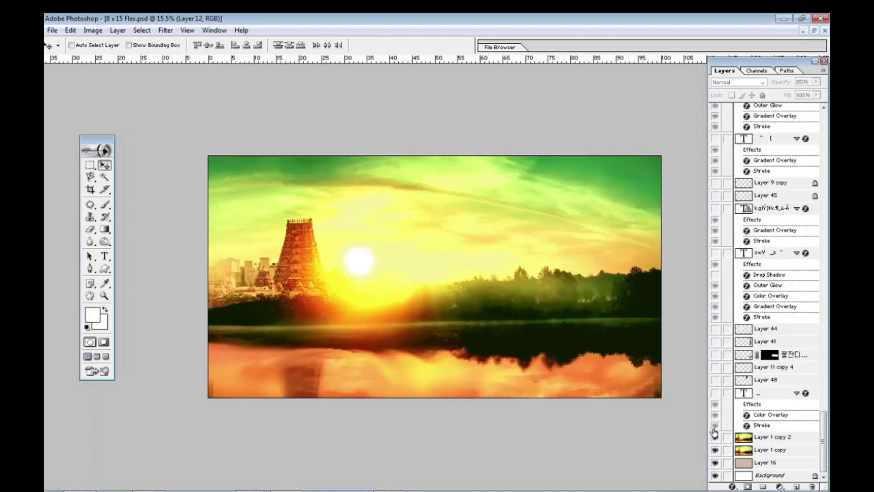
Show the remaining lower banner layers and hide the panels to view the whole design.
drag(715, 427, 715, 414)
drag(713, 402, 713, 98)
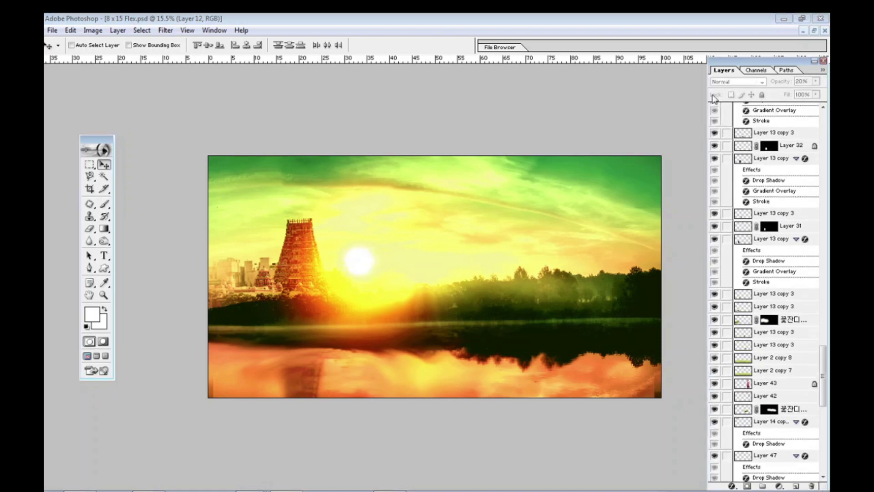
drag(713, 97, 714, 108)
key(F7)
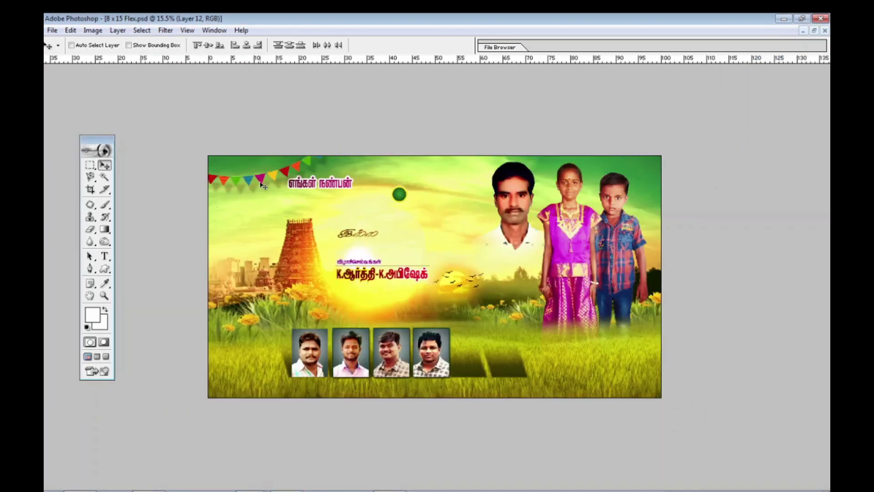
Bring the Layers panel back from the Window menu.
click(214, 30)
click(227, 236)
click(214, 30)
click(227, 232)
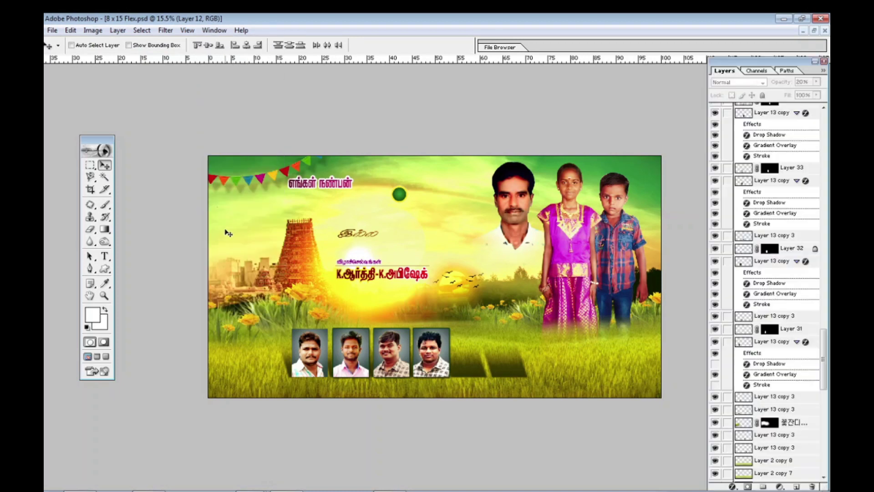
Turn on the framed photo placeholder, couple, remaining portraits and title text layers.
scroll(781, 278, up, 3)
scroll(778, 275, up, 3)
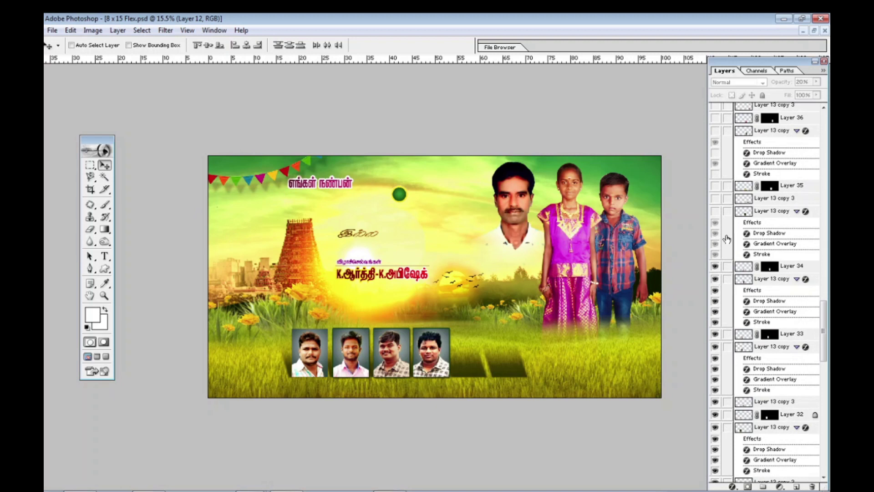
click(715, 211)
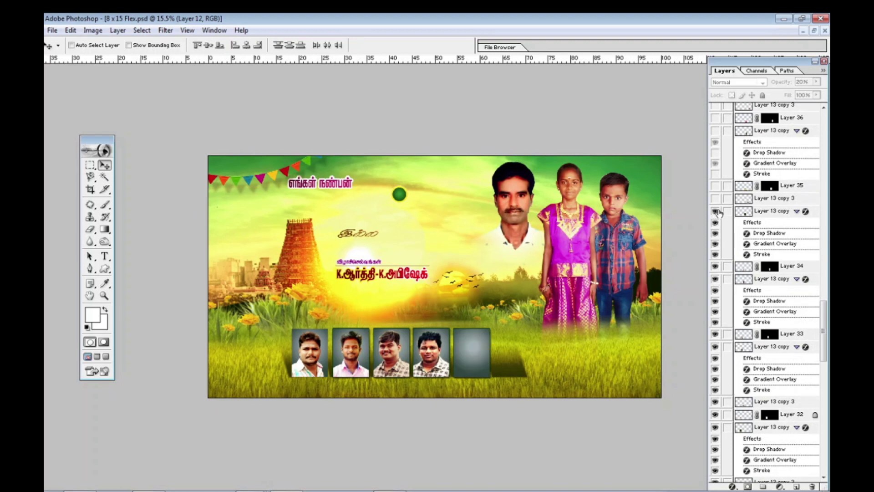
drag(715, 207, 718, 95)
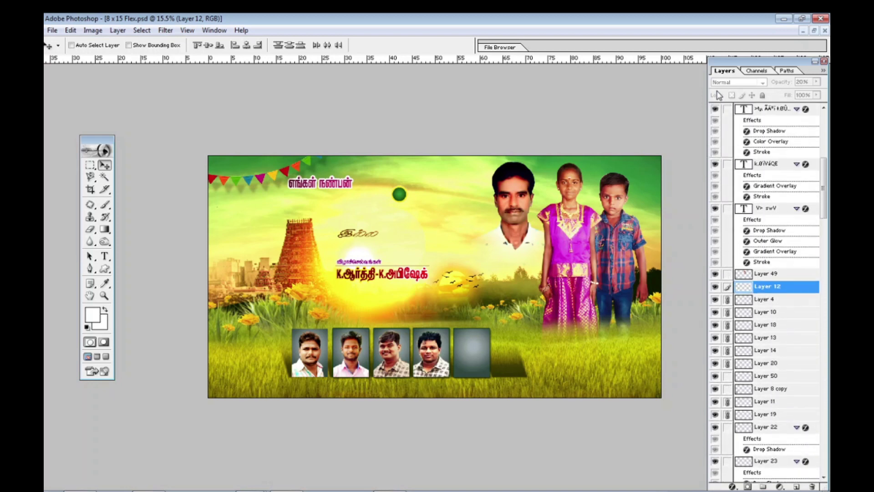
drag(719, 95, 718, 95)
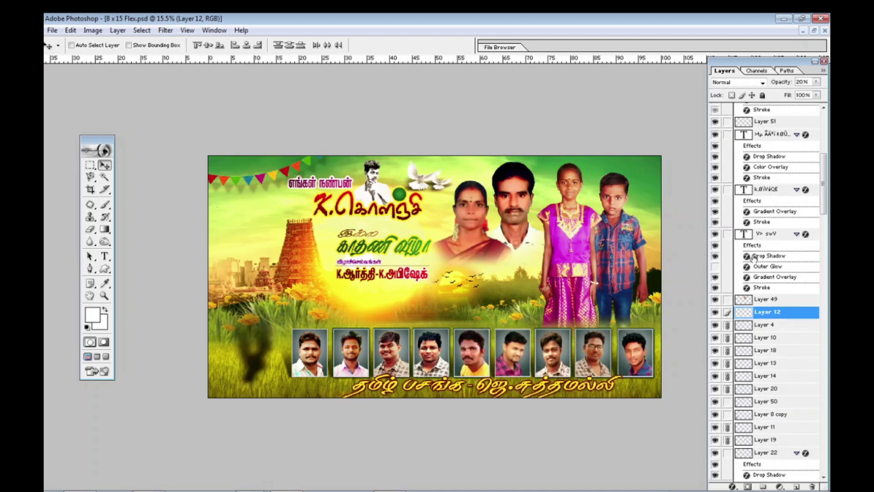
Show the young man, clay pot and '10' badge, and enable the text's Color Overlay.
scroll(753, 258, up, 3)
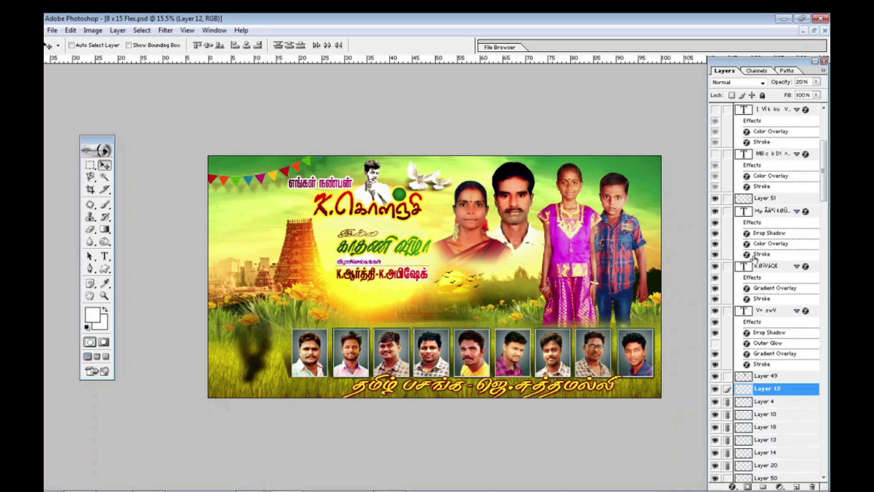
scroll(753, 258, up, 3)
scroll(753, 258, up, 3)
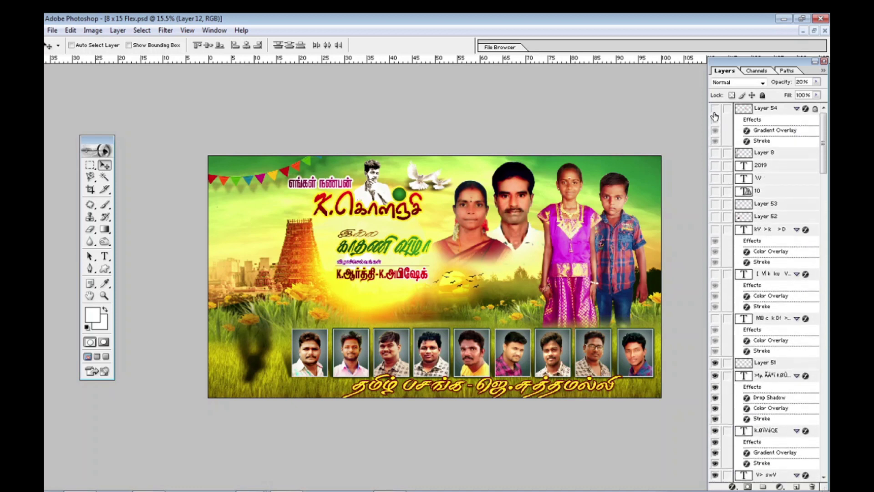
drag(715, 109, 716, 325)
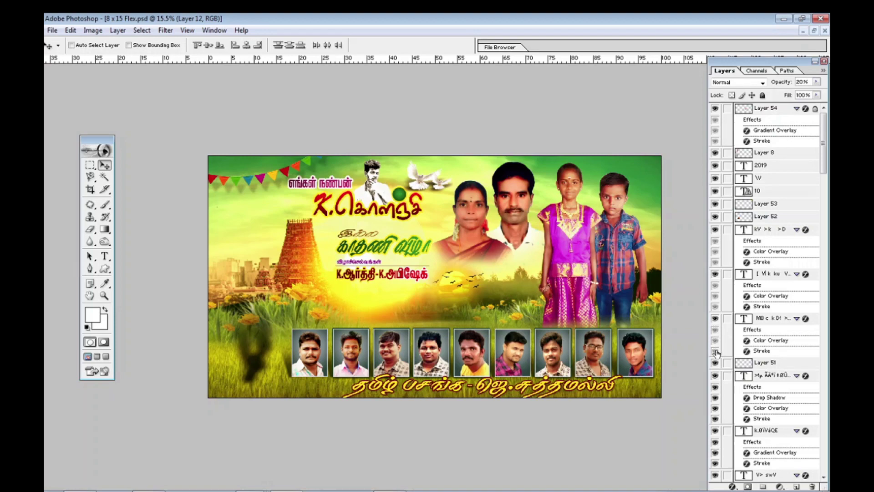
scroll(716, 352, down, 3)
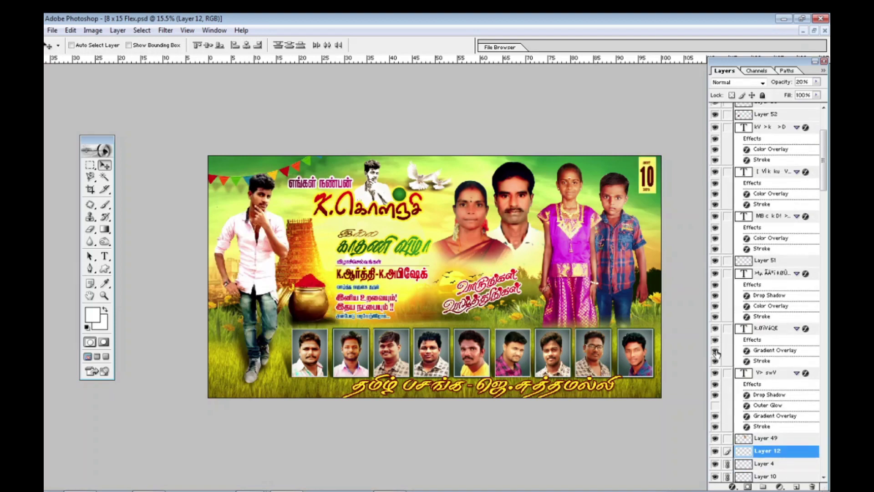
scroll(716, 352, down, 5)
scroll(716, 353, down, 5)
scroll(716, 353, down, 5)
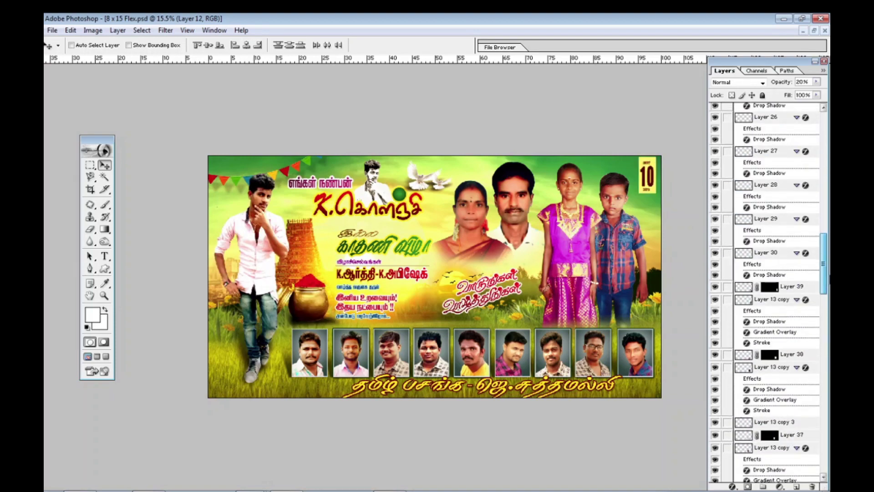
scroll(765, 291, down, 10)
click(714, 415)
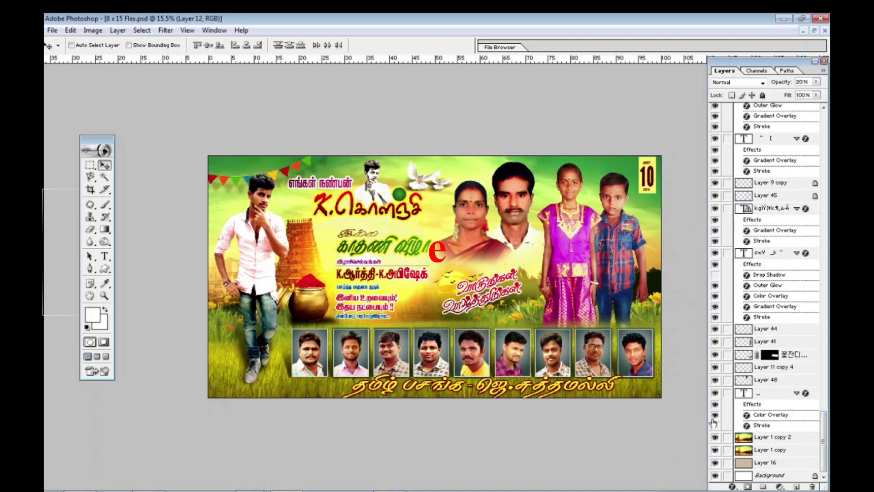
Minimize the Flex banner and bring LITHOSS_10 nice.psd up full size.
click(803, 32)
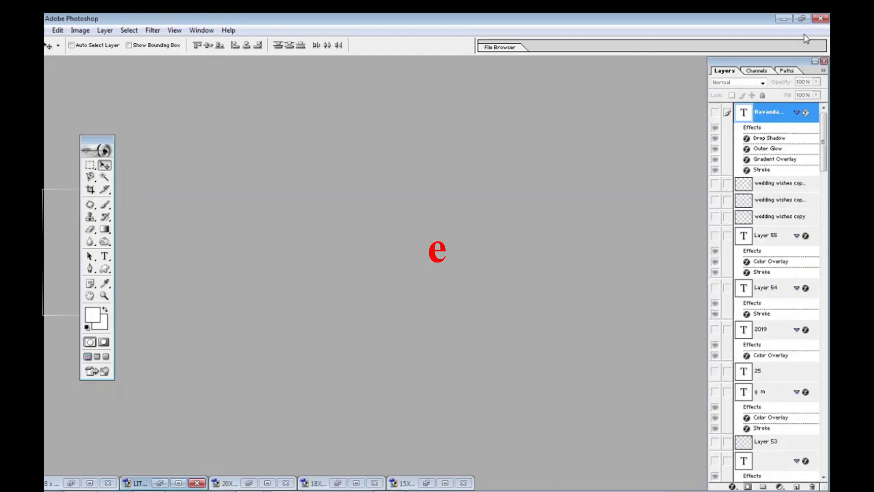
click(177, 483)
drag(823, 168, 823, 471)
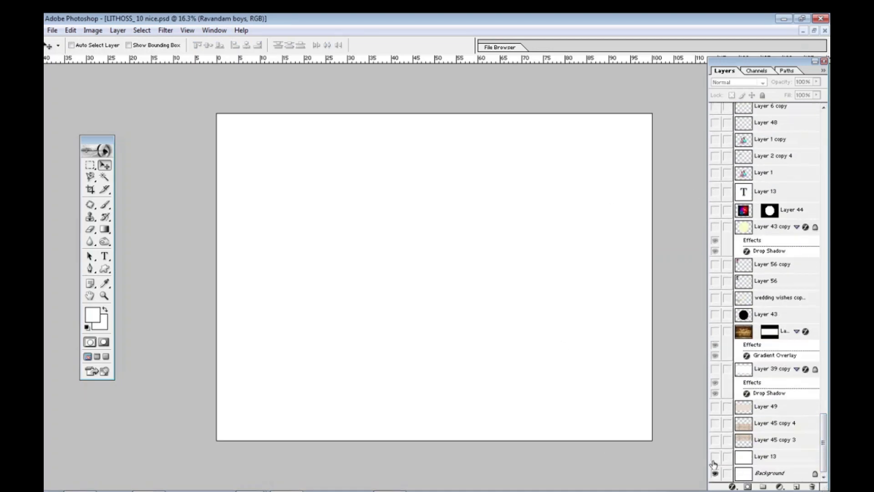
Turn on the brick wall, gradient, man's portrait, hearts circle and couple photo layers.
drag(713, 464, 713, 339)
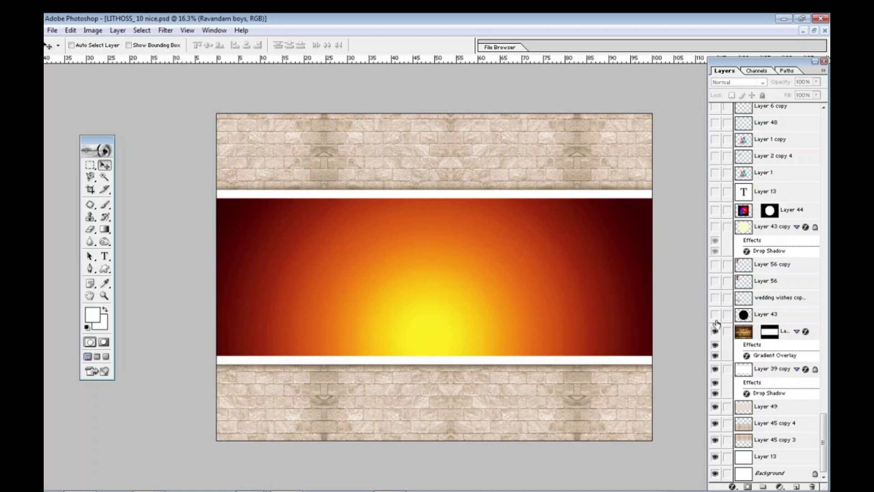
drag(715, 315, 716, 211)
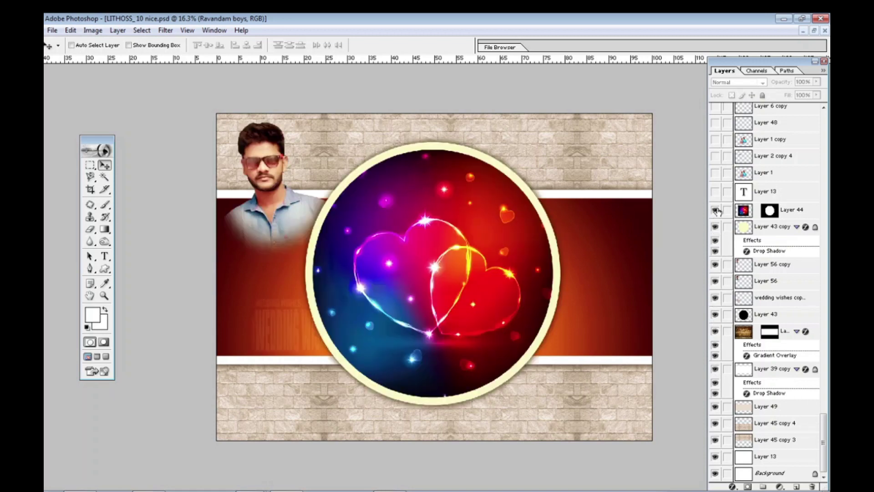
scroll(717, 210, up, 3)
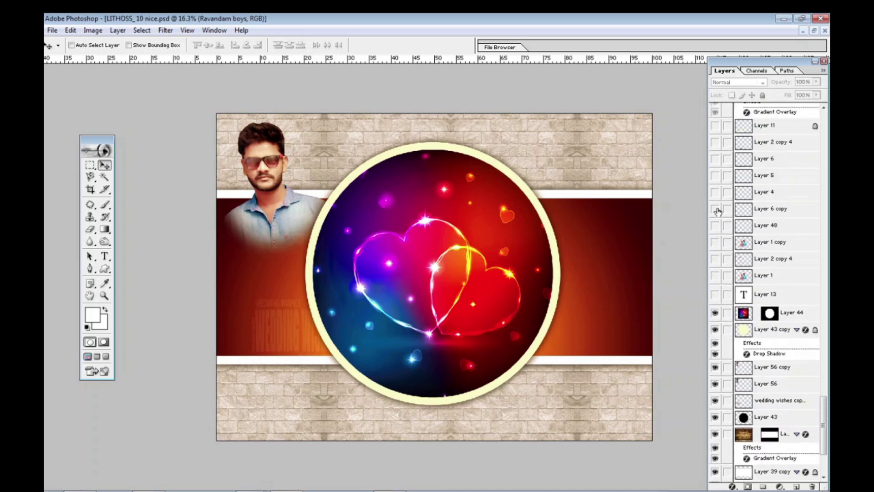
drag(718, 125, 714, 305)
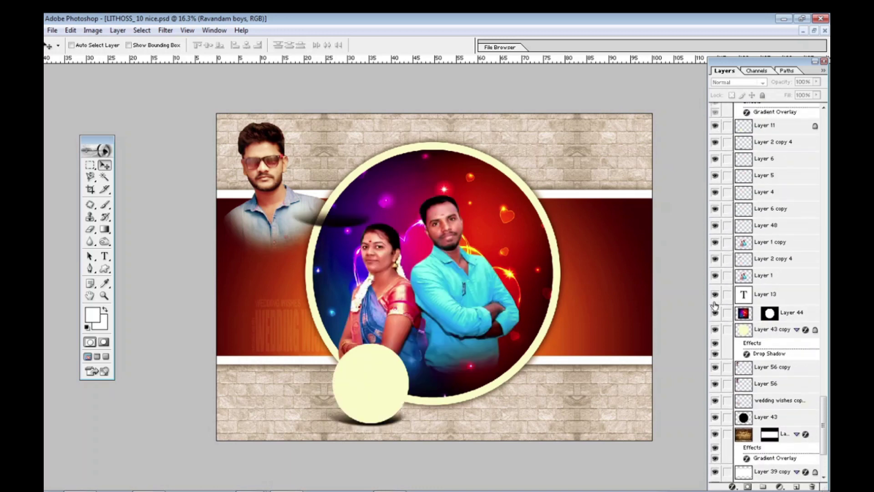
Make the wedding wishes, overlay and Layer 2 copy 4 through Layer 16 visible.
scroll(751, 273, up, 3)
scroll(768, 260, up, 3)
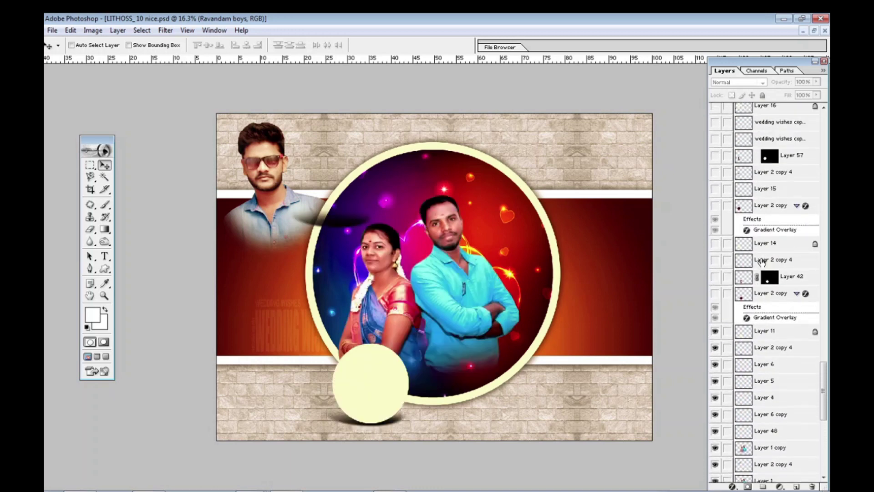
drag(714, 122, 718, 307)
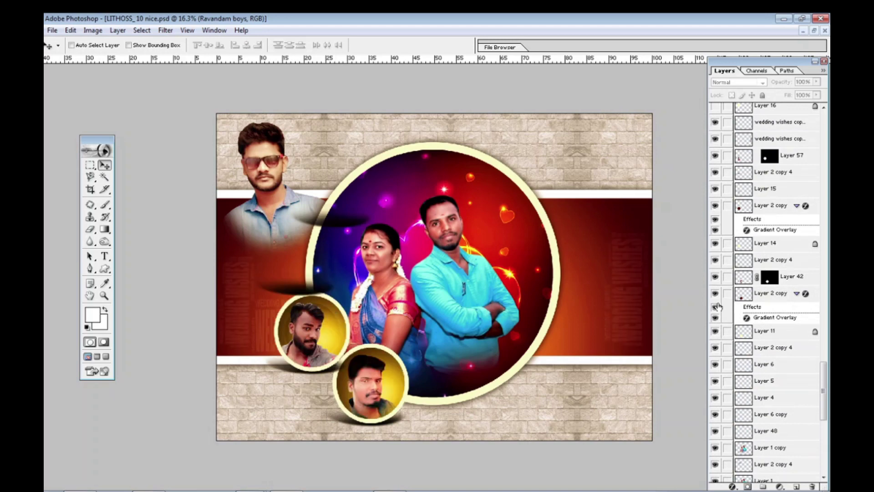
scroll(717, 306, up, 3)
scroll(718, 306, up, 1)
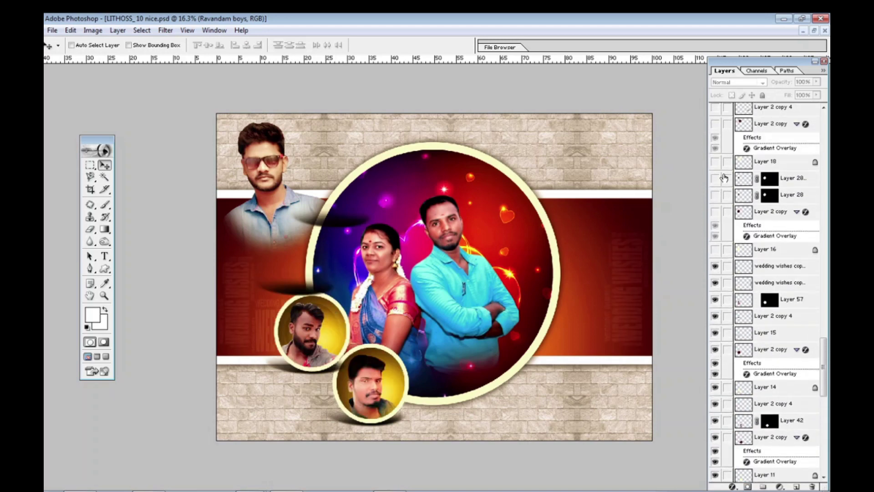
drag(715, 107, 713, 265)
Turn on Layers 36 through 20 to add more portrait circles.
scroll(717, 245, up, 2)
scroll(721, 219, up, 3)
scroll(725, 191, up, 3)
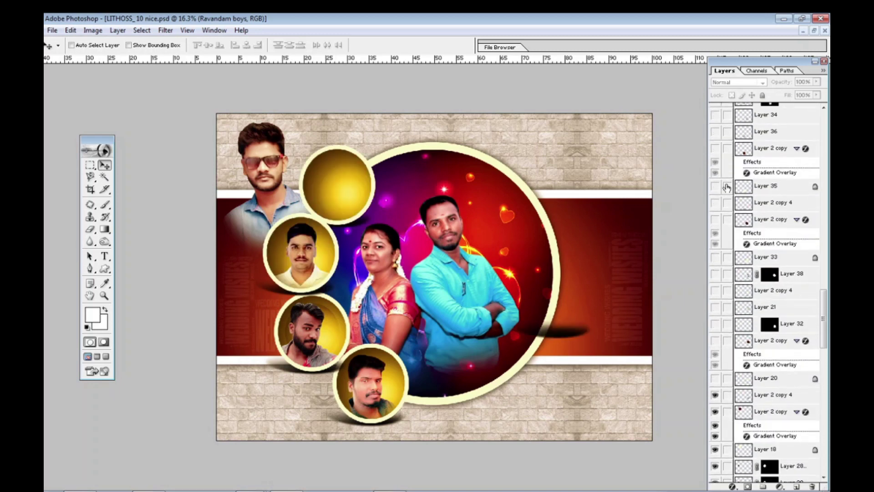
drag(715, 132, 715, 388)
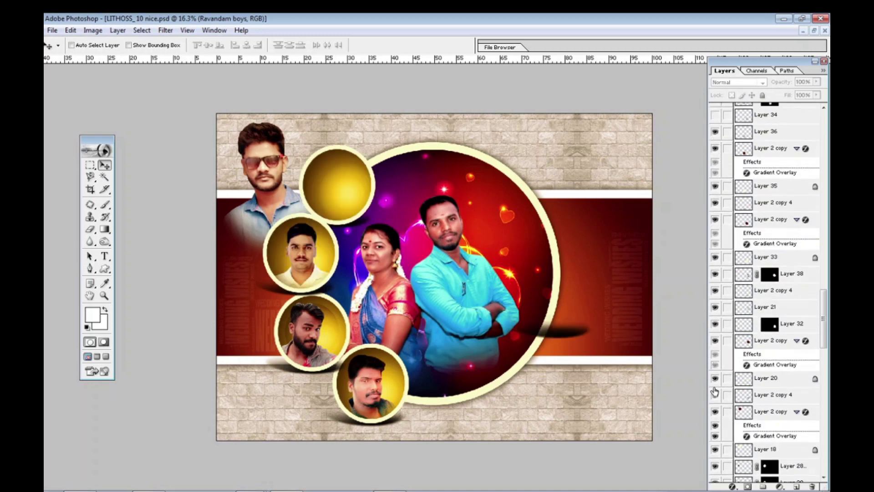
scroll(713, 273, up, 4)
scroll(710, 173, up, 1)
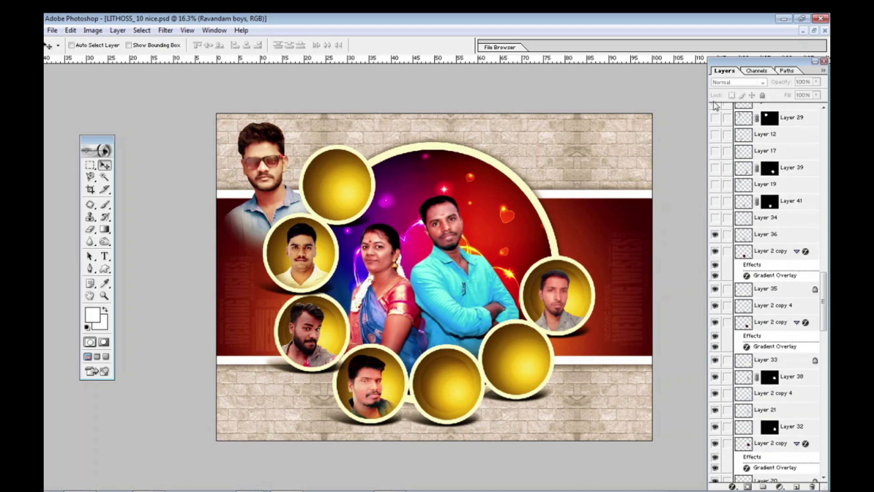
drag(715, 117, 714, 218)
Show the remaining portrait circle layers to complete the ring.
scroll(724, 244, up, 4)
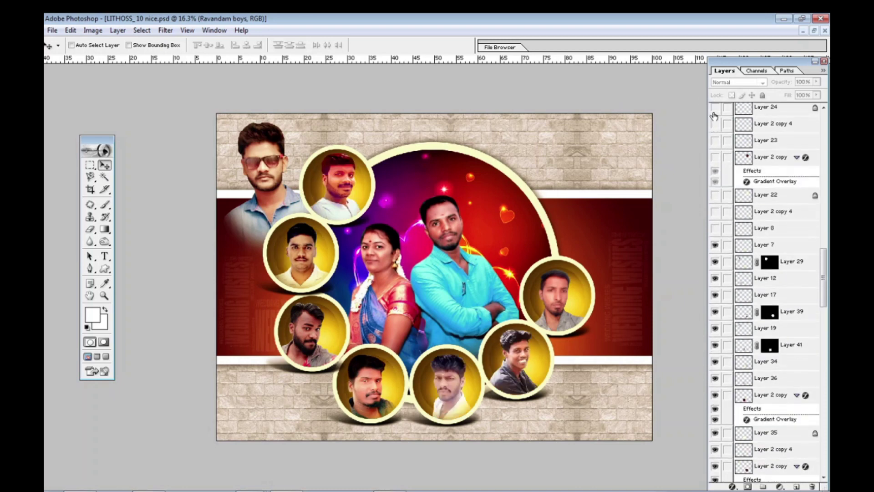
drag(714, 116, 715, 229)
scroll(723, 214, up, 3)
scroll(726, 208, up, 3)
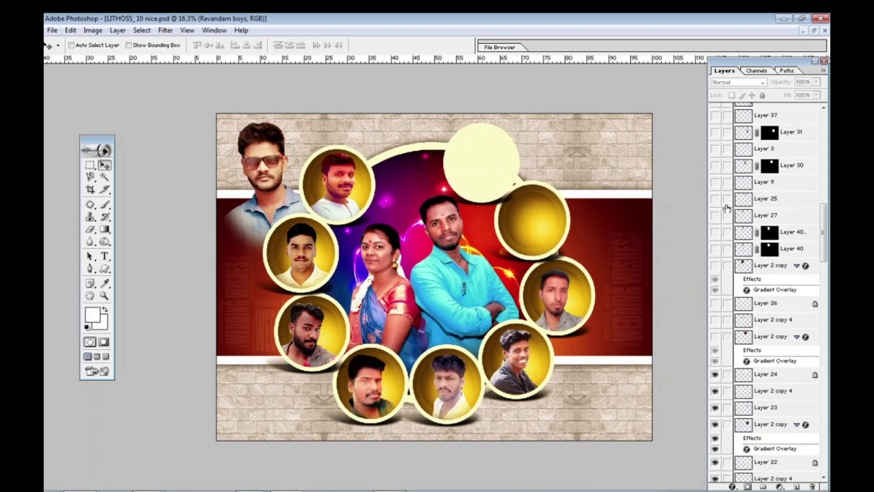
drag(713, 119, 718, 361)
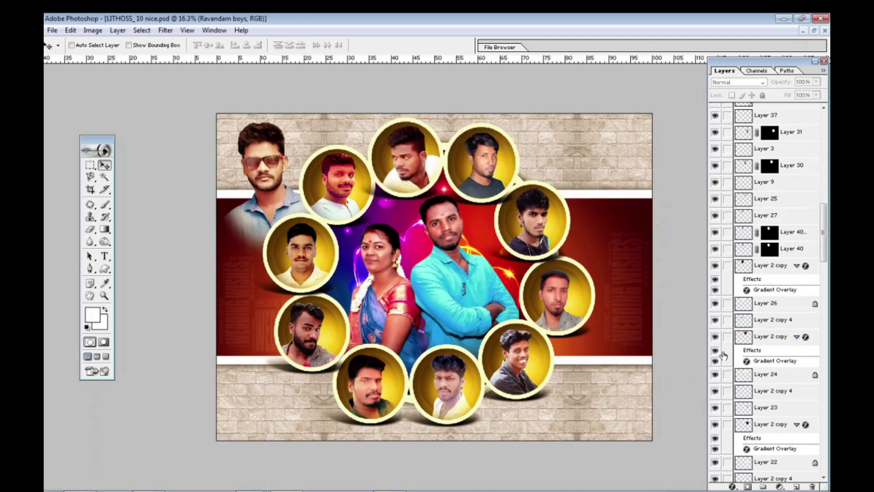
scroll(723, 351, up, 4)
scroll(726, 319, up, 2)
scroll(726, 319, up, 2)
Turn on the wedding wishes, 25 2019 date badge, Tamil title, doves and seated man layers.
scroll(725, 318, up, 2)
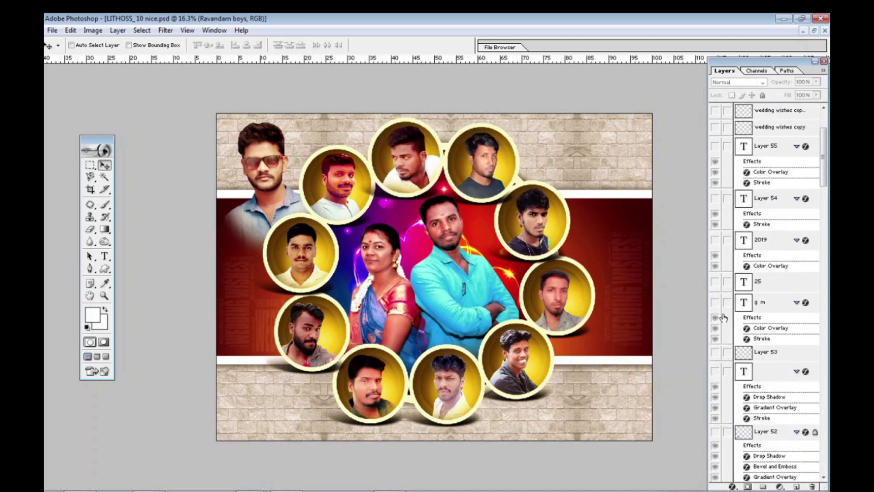
scroll(724, 319, up, 2)
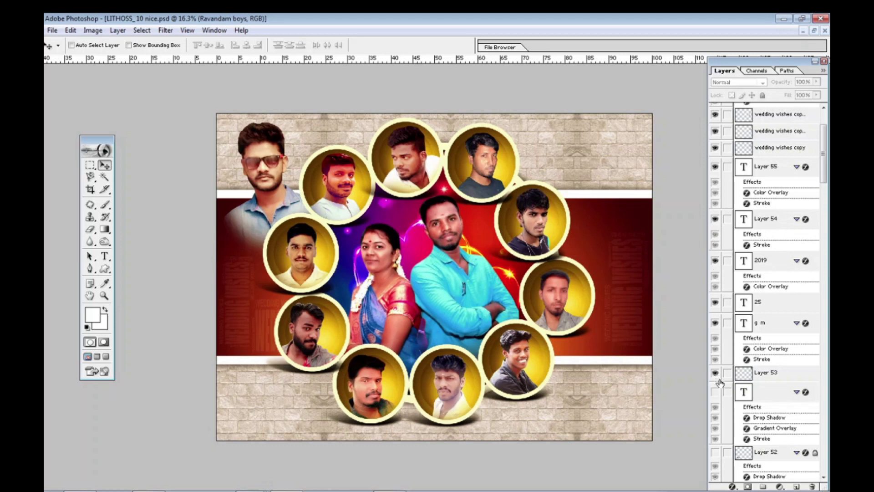
drag(713, 118, 717, 450)
scroll(733, 414, down, 3)
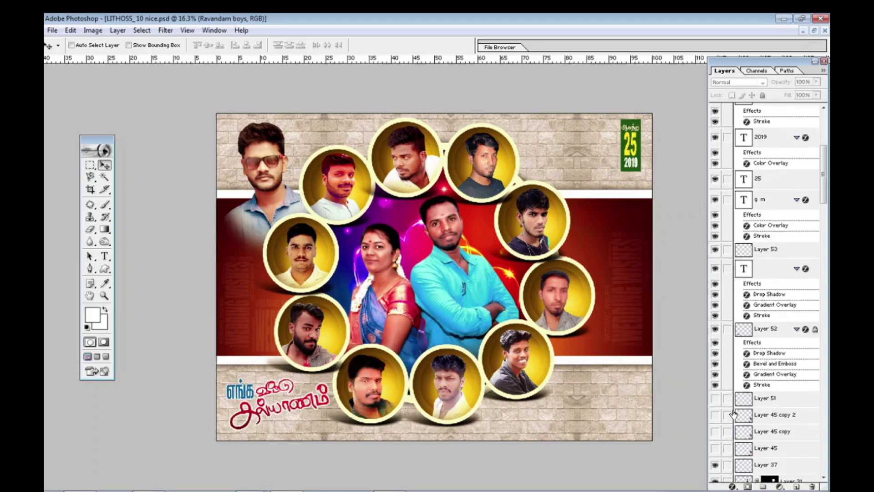
drag(712, 405, 715, 455)
Reveal the Ravandam Boys text effects and minimize the finished LITHOSS poster.
scroll(723, 410, down, 2)
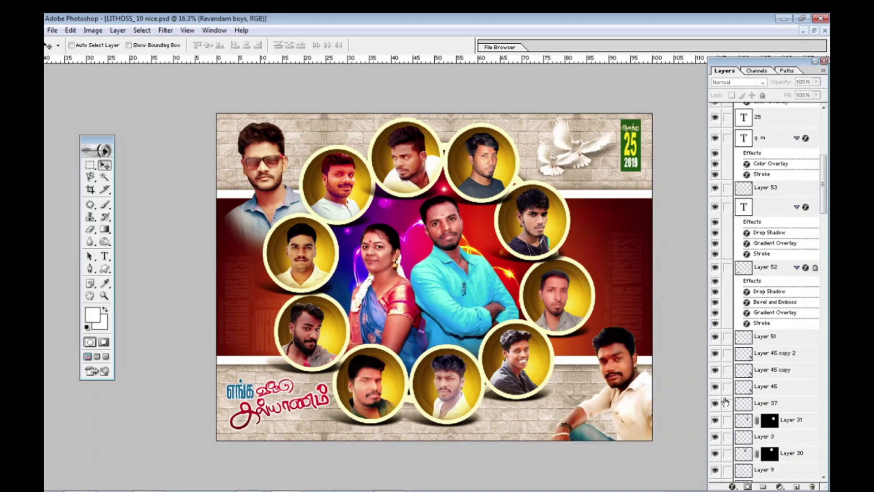
scroll(724, 405, down, 2)
scroll(724, 400, down, 2)
scroll(724, 399, up, 5)
scroll(746, 369, up, 5)
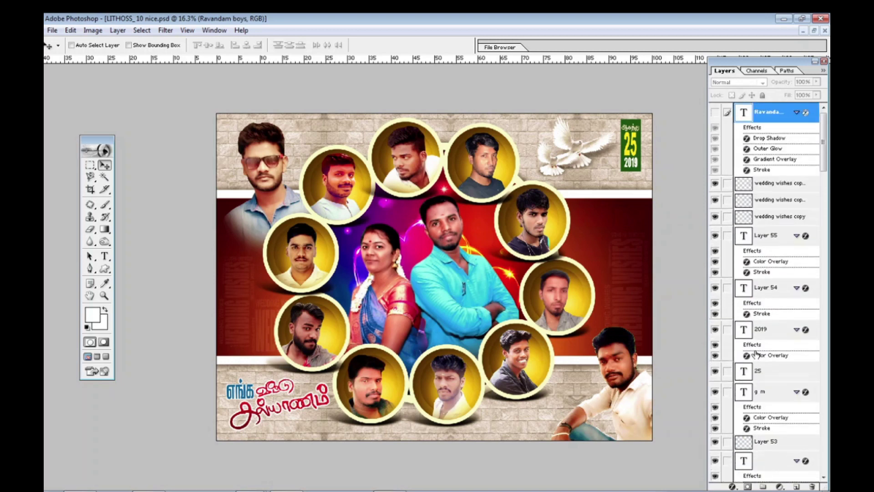
drag(715, 161, 715, 168)
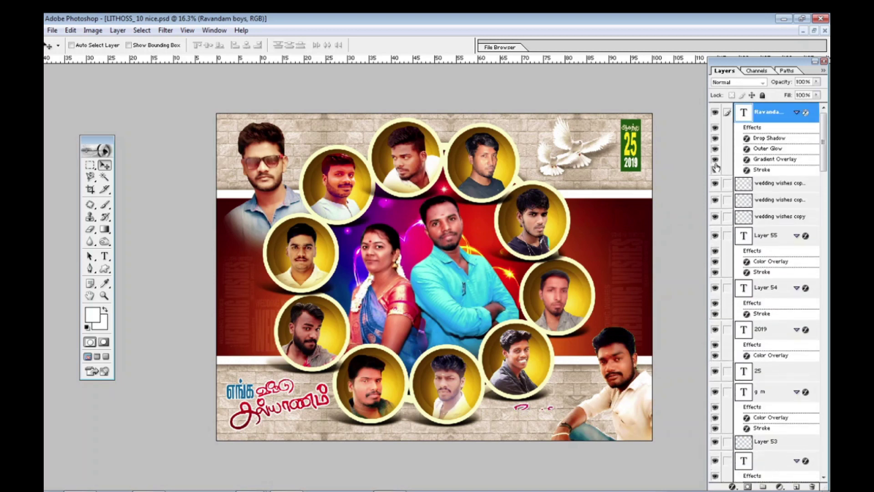
click(803, 30)
Open 20X10sf nice.psd and turn on its brick background and couple layers.
double_click(267, 485)
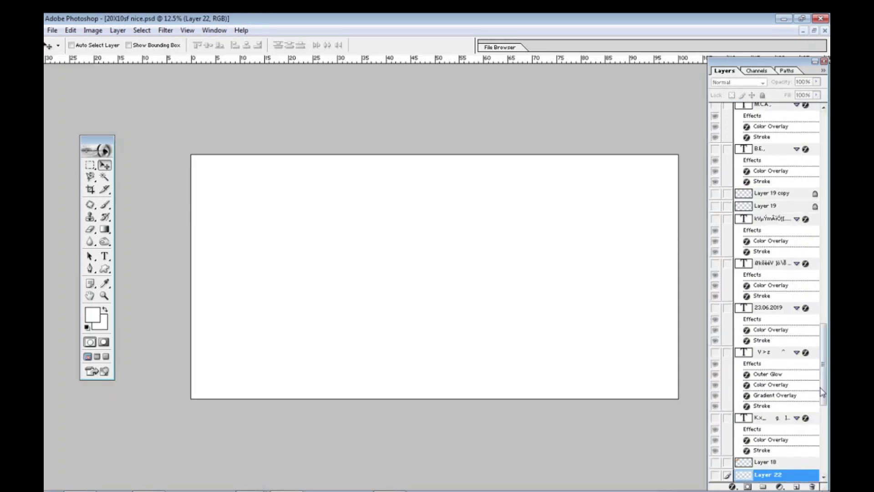
drag(822, 391, 822, 458)
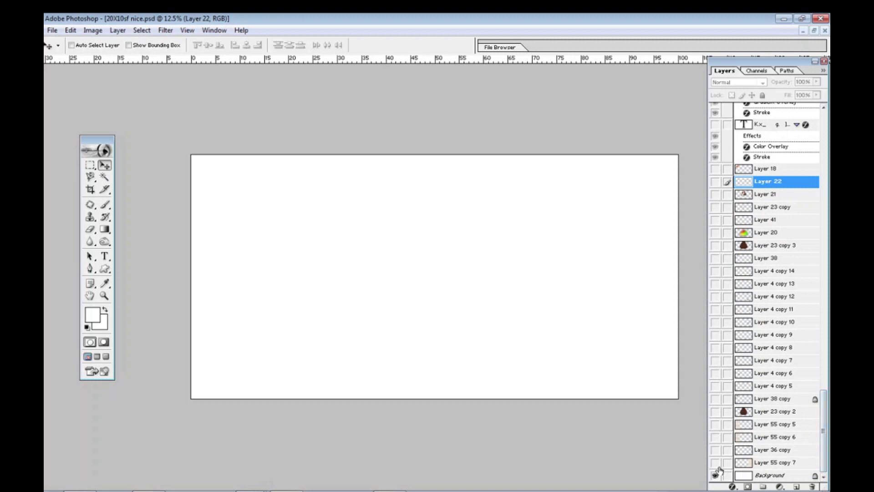
drag(715, 462, 712, 193)
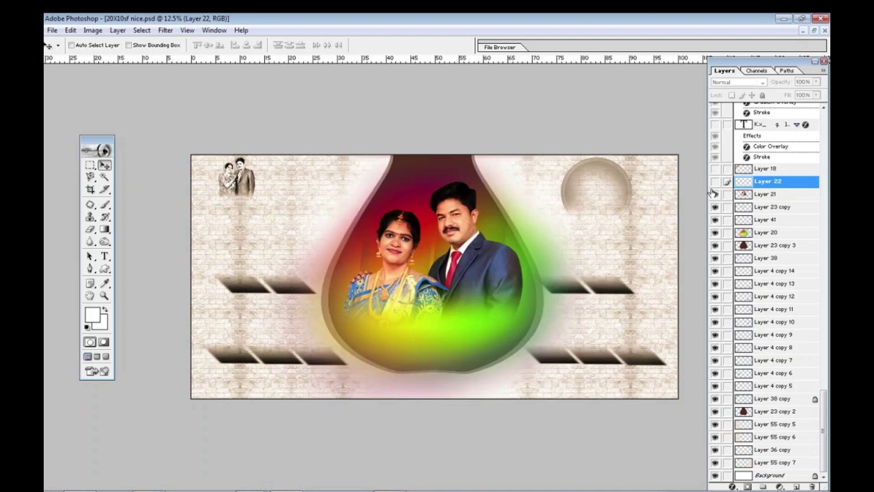
scroll(728, 233, up, 2)
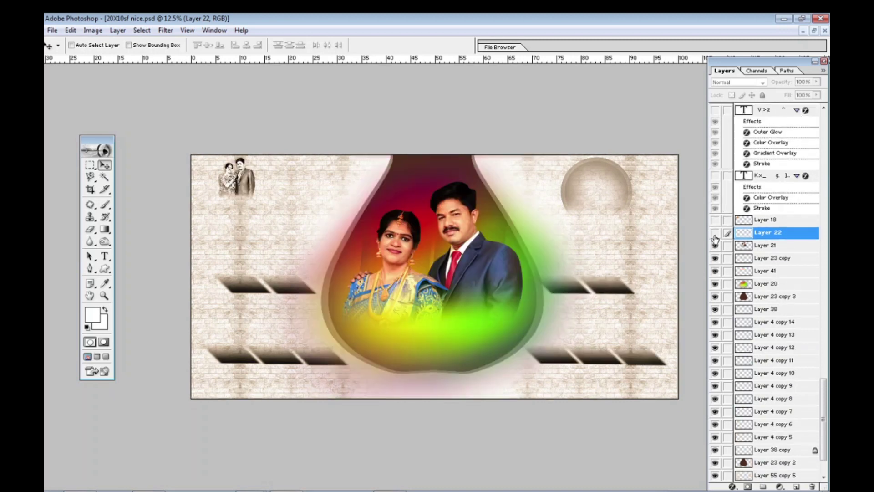
mouse_move(715, 238)
mouse_down()
mouse_move(713, 132)
mouse_move(715, 315)
mouse_up()
Zoom out twice and back in, then select the garbled-name text layer.
scroll(725, 242, up, 1)
scroll(725, 241, up, 4)
key(ctrl+minus)
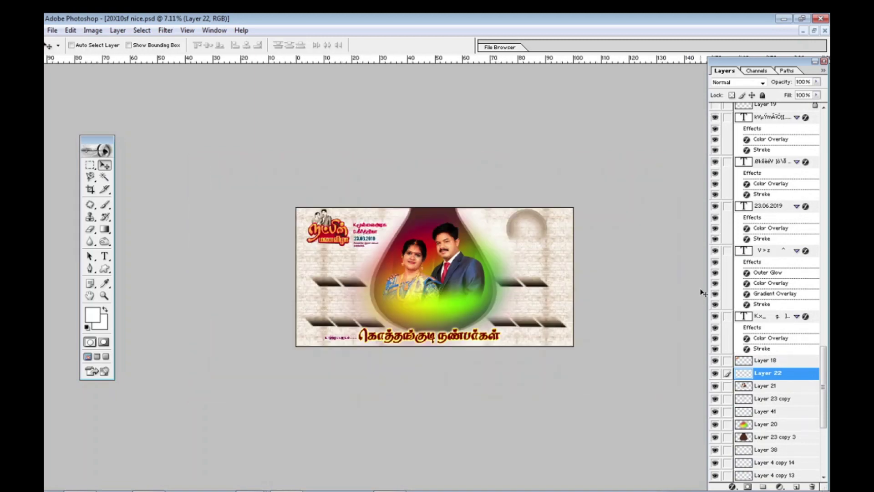
key(ctrl+minus)
key(ctrl+minus)
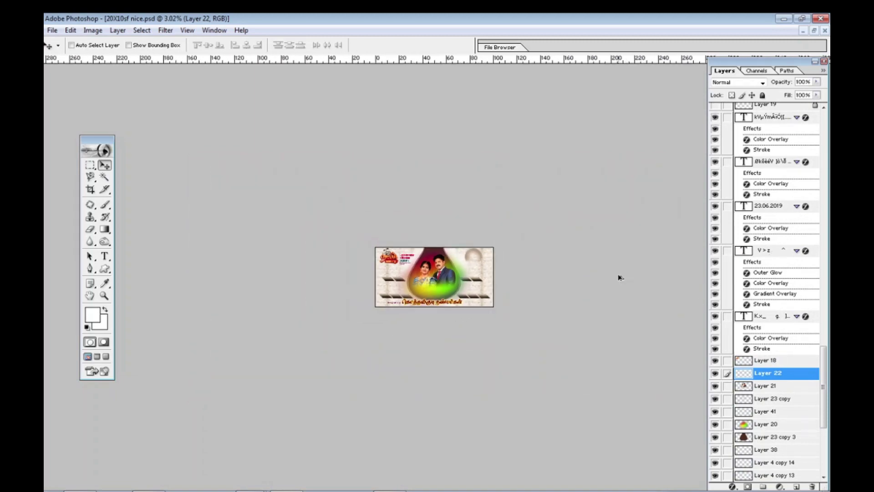
key(ctrl+plus)
key(ctrl+plus)
key(ctrl+plus)
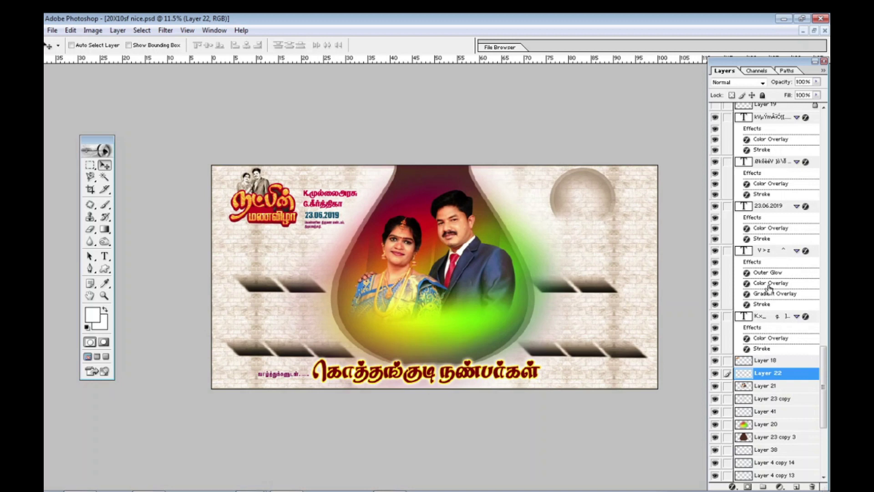
click(768, 288)
scroll(768, 288, up, 10)
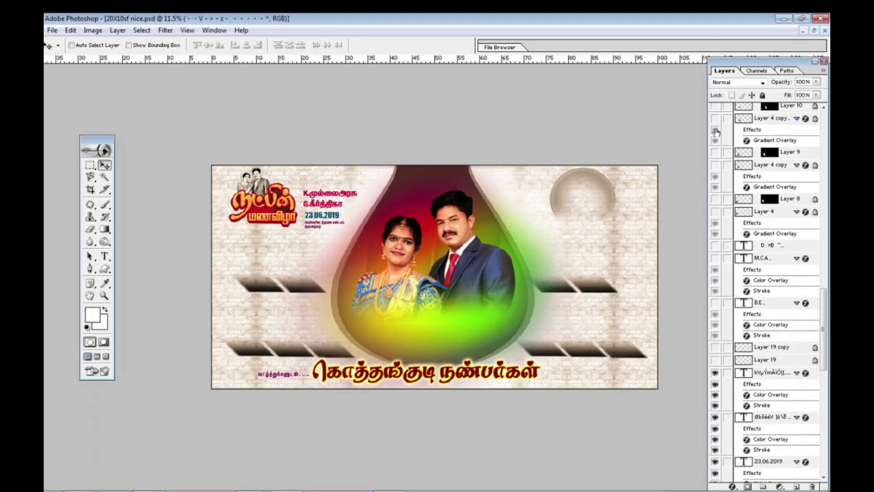
Turn on the friends' photo and extra text layers.
drag(715, 359, 715, 109)
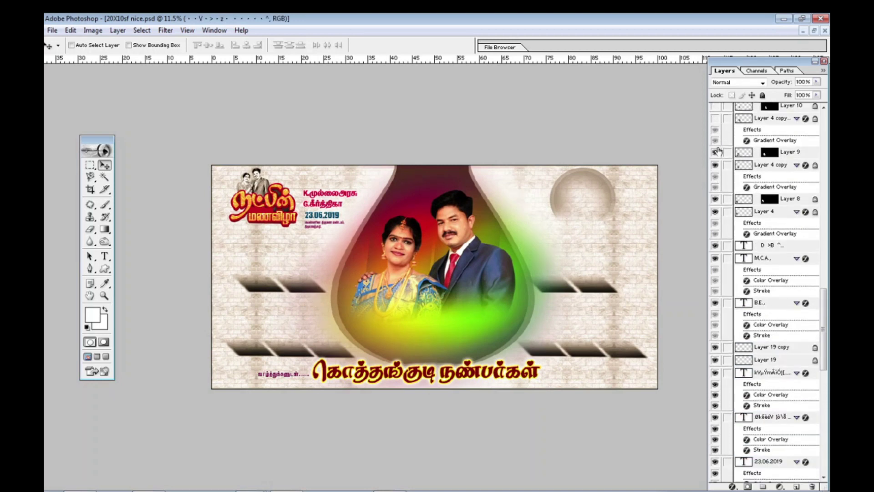
scroll(738, 262, up, 3)
scroll(738, 262, up, 3)
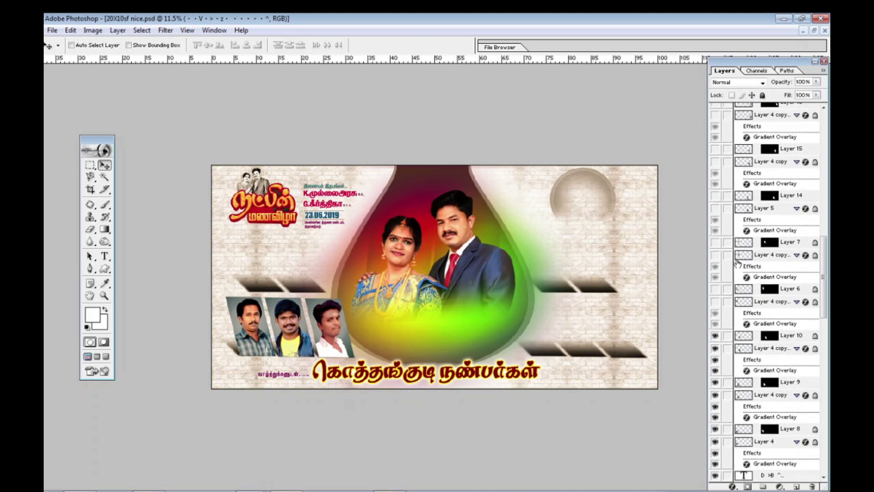
scroll(737, 262, up, 3)
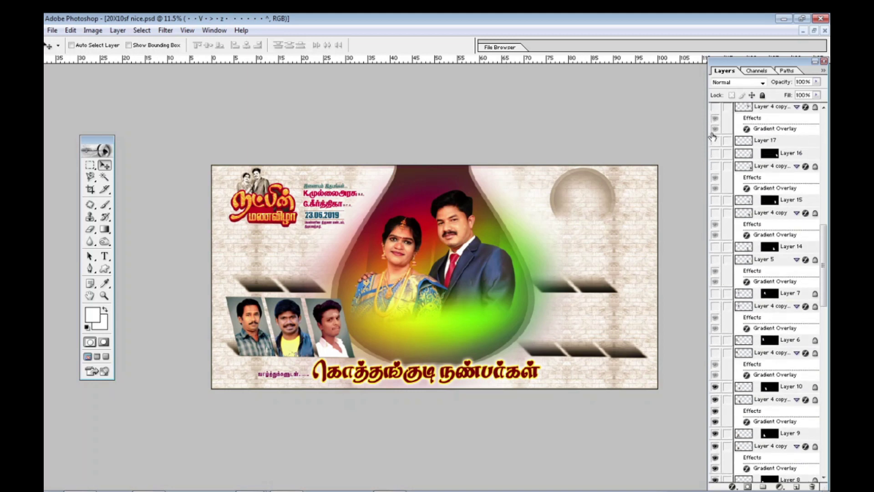
drag(713, 145, 714, 396)
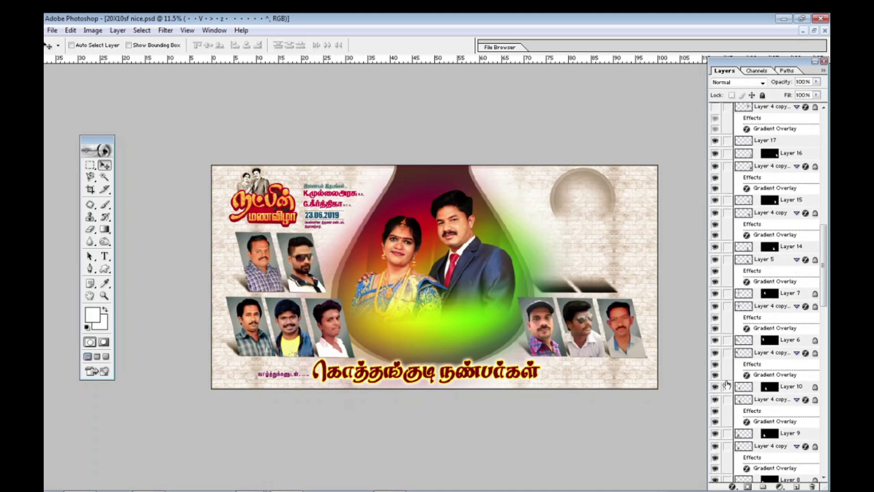
Show the Taj Mahal, food platter, greeting text and dove layers.
scroll(738, 355, down, 1)
scroll(738, 344, up, 2)
scroll(736, 309, up, 2)
scroll(735, 279, up, 2)
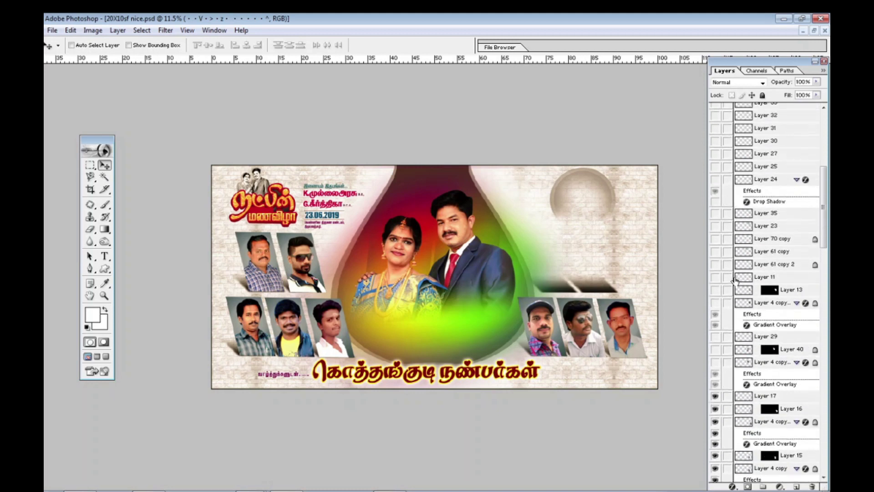
drag(714, 165, 716, 391)
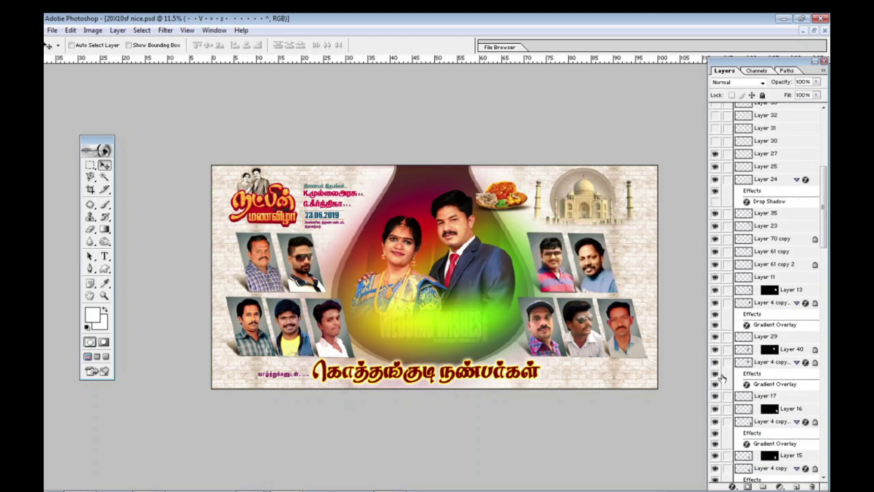
scroll(730, 360, up, 3)
scroll(733, 355, up, 2)
scroll(733, 355, up, 2)
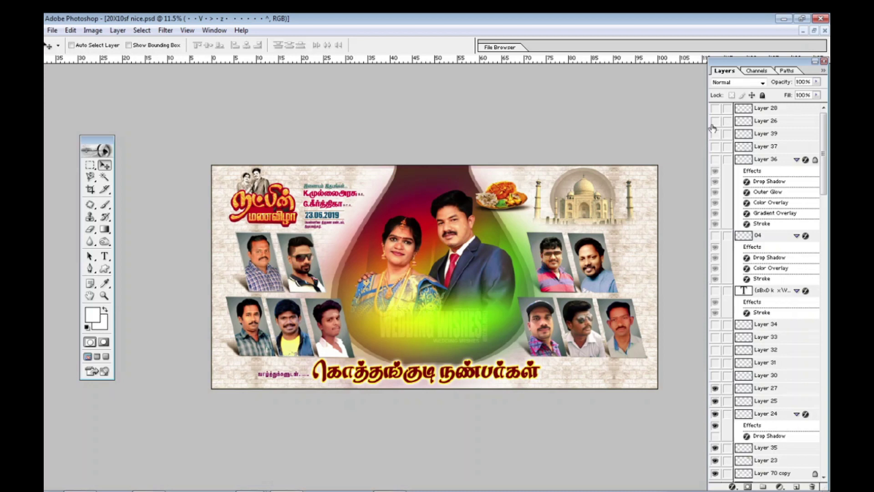
drag(714, 122, 716, 375)
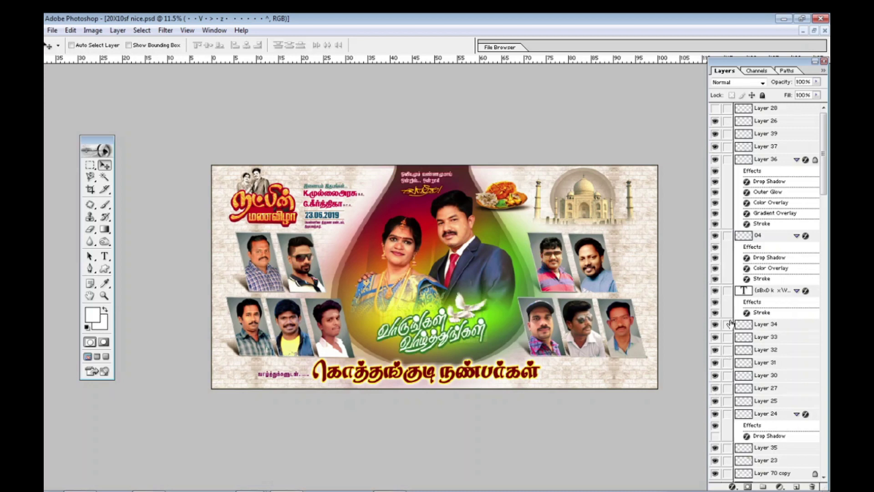
Toggle Layer 28 off and on, then minimize the 20x10 banner.
click(714, 107)
click(714, 108)
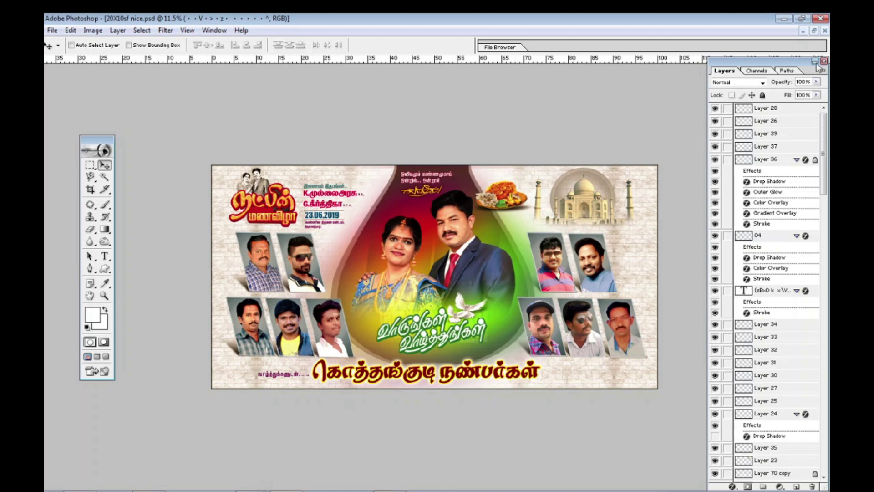
click(802, 31)
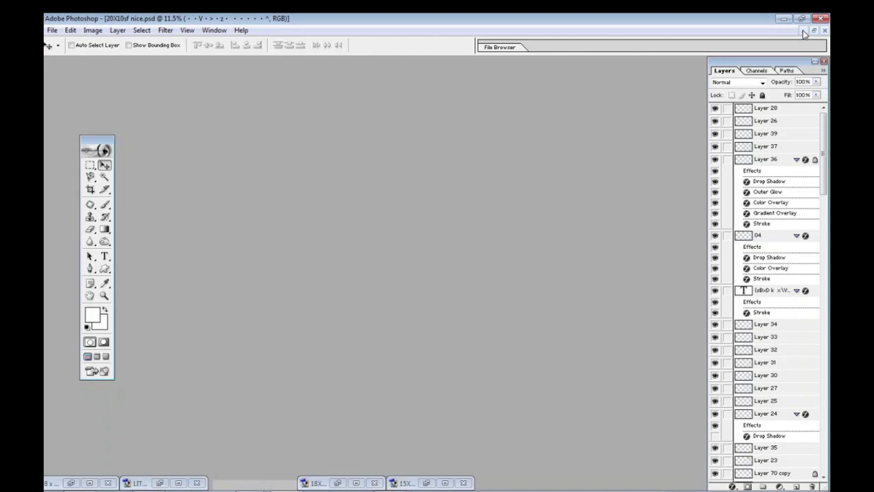
Restore the 18X12 collage and turn on all its layers from the top down.
click(356, 482)
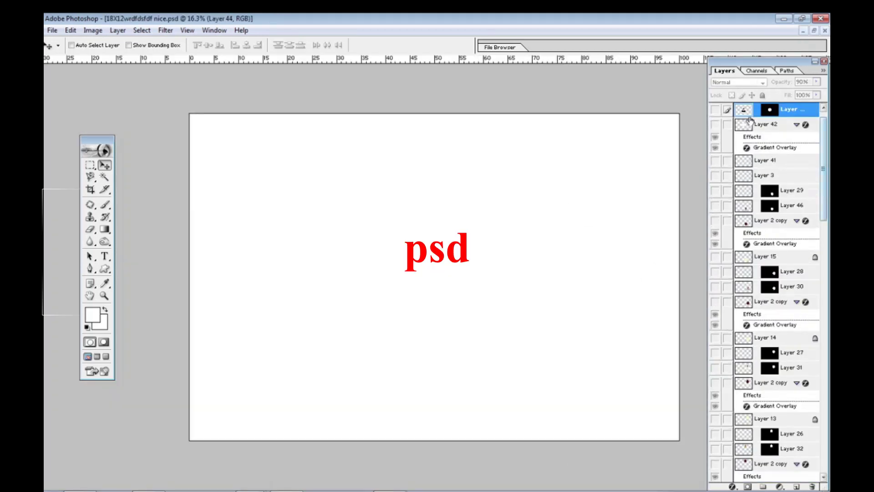
drag(715, 109, 714, 421)
scroll(714, 284, down, 5)
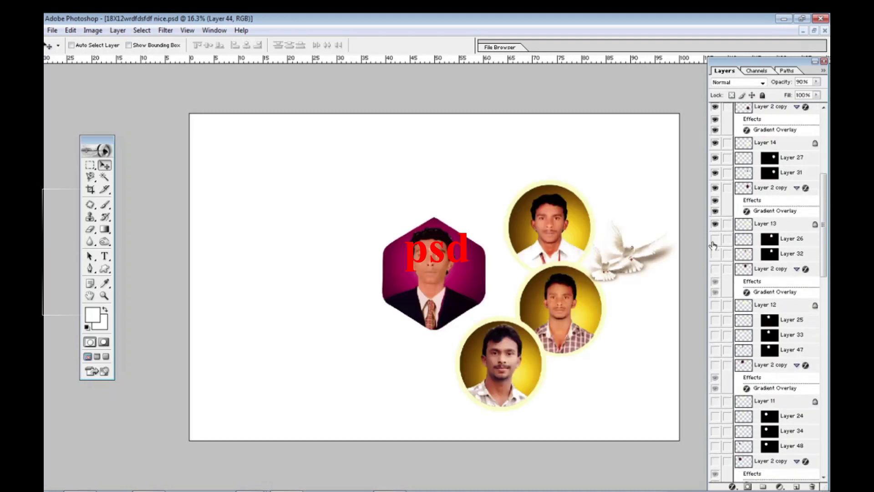
drag(713, 245, 715, 476)
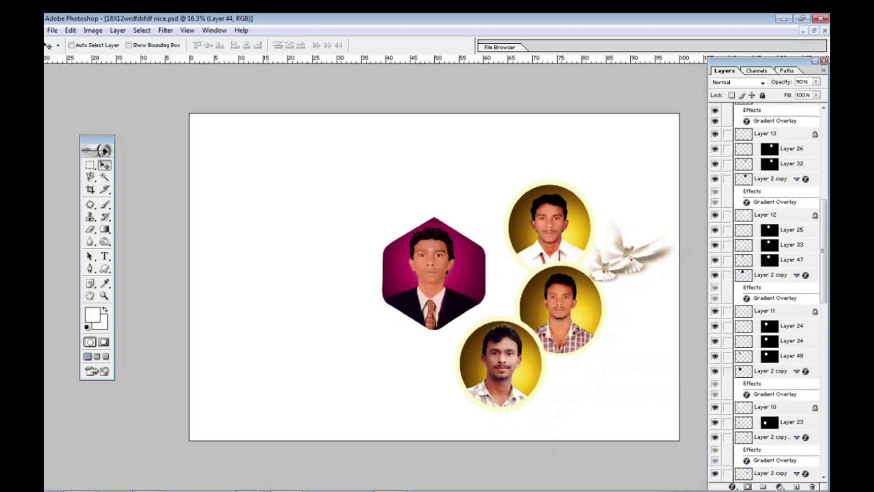
scroll(764, 291, down, 3)
scroll(764, 292, down, 3)
scroll(764, 292, down, 3)
scroll(764, 291, down, 3)
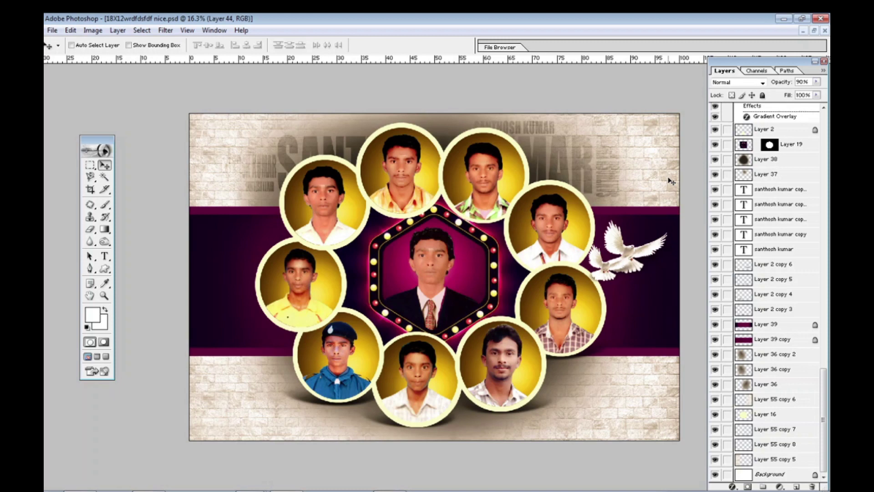
Nudge the Layer 41 doves slightly up and right, then minimize the collage.
ctrl+click(635, 256)
drag(635, 256, 639, 252)
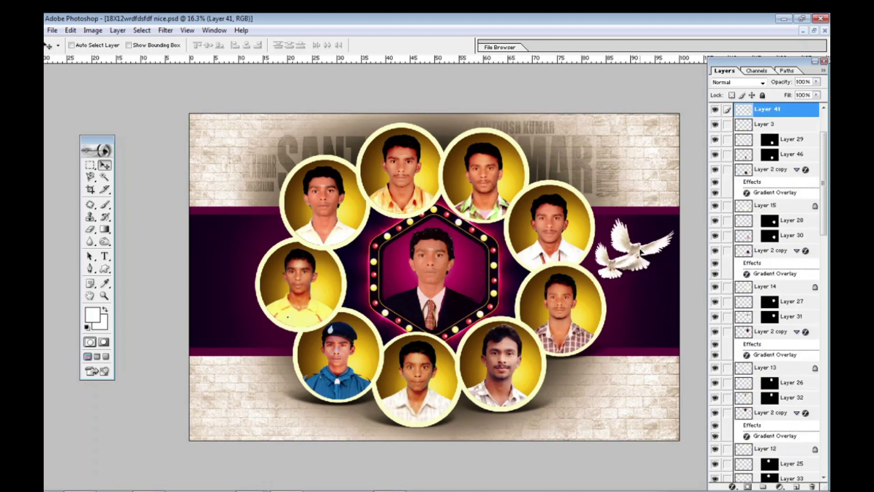
click(803, 31)
Restore the 15X8 banner and zoom out to 16.7%.
click(427, 483)
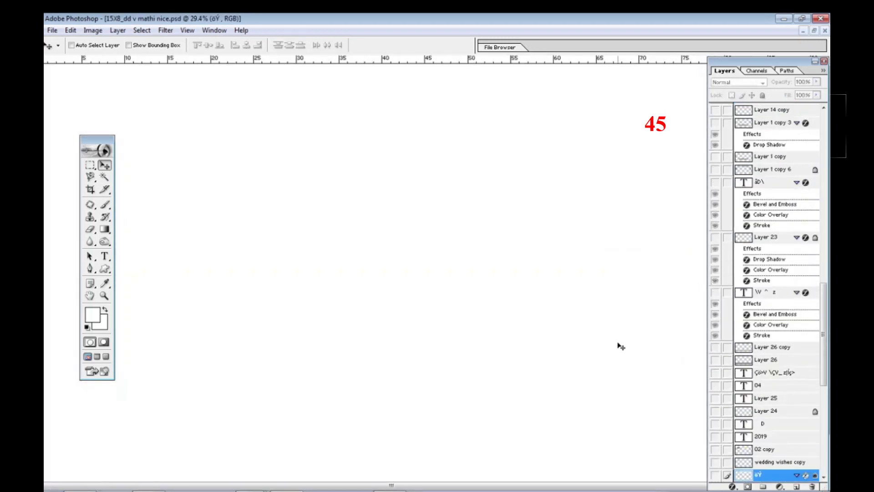
key(ctrl+minus)
key(ctrl+minus)
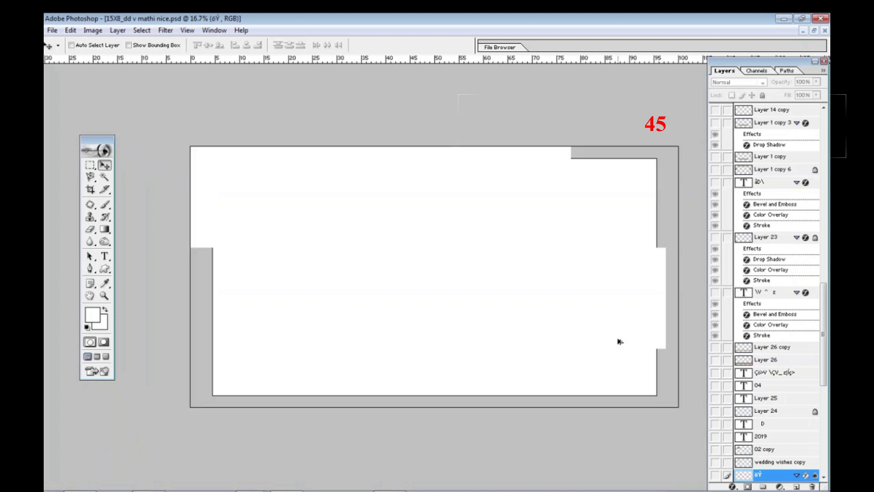
drag(824, 335, 826, 460)
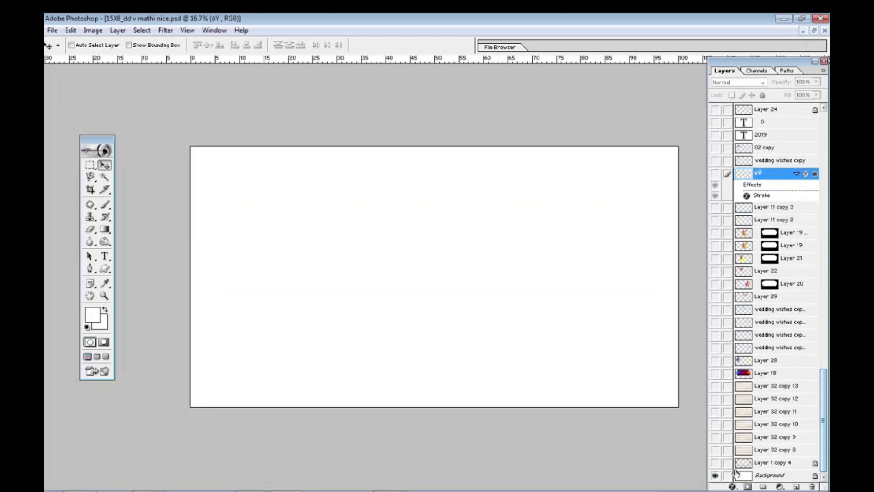
Turn on the background, wedding wishes, capsule family photos, frame and title layers.
drag(715, 462, 715, 348)
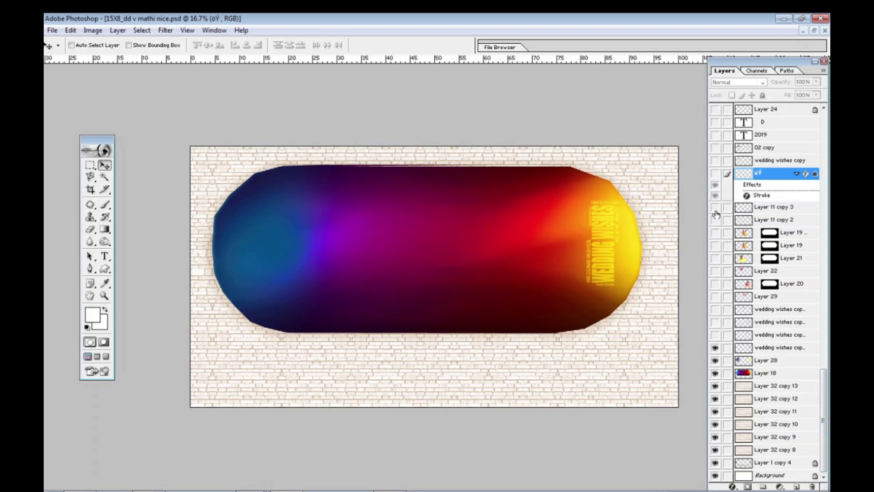
drag(716, 213, 716, 346)
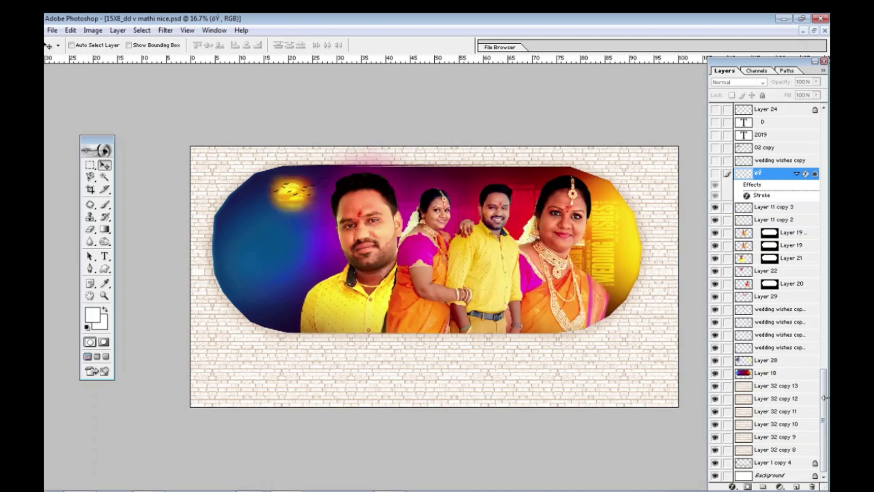
drag(824, 397, 823, 273)
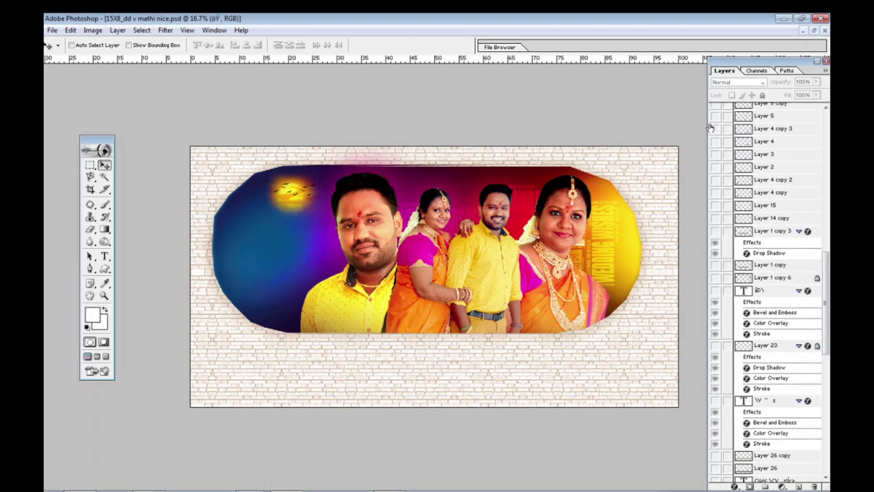
drag(710, 128, 714, 367)
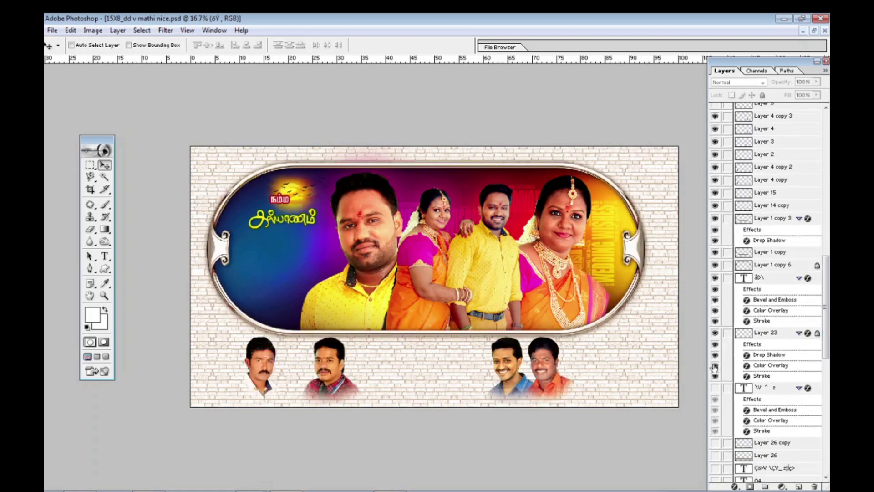
scroll(714, 367, down, 3)
mouse_move(714, 276)
mouse_down()
mouse_move(709, 401)
mouse_move(717, 455)
mouse_up()
Reveal the remaining Tamil text and the row of friends' faces.
scroll(719, 450, down, 2)
scroll(724, 444, down, 3)
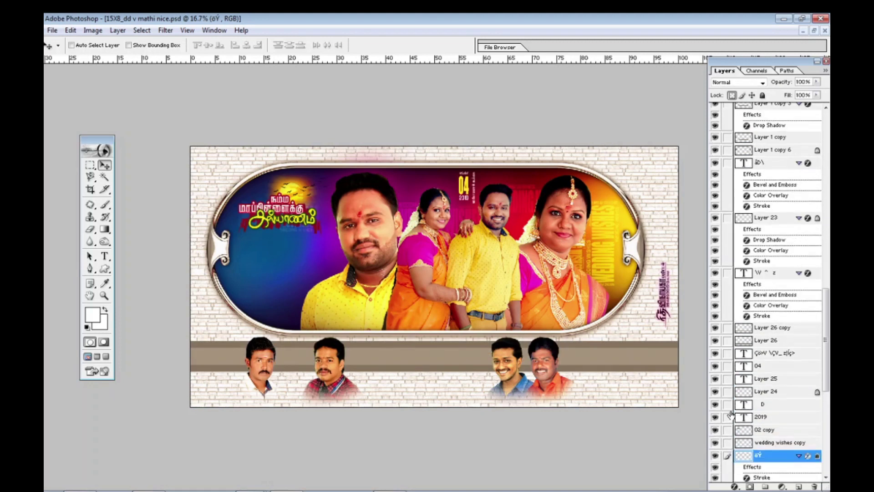
scroll(726, 432, down, 3)
scroll(729, 419, down, 3)
scroll(731, 407, down, 3)
scroll(731, 406, up, 1)
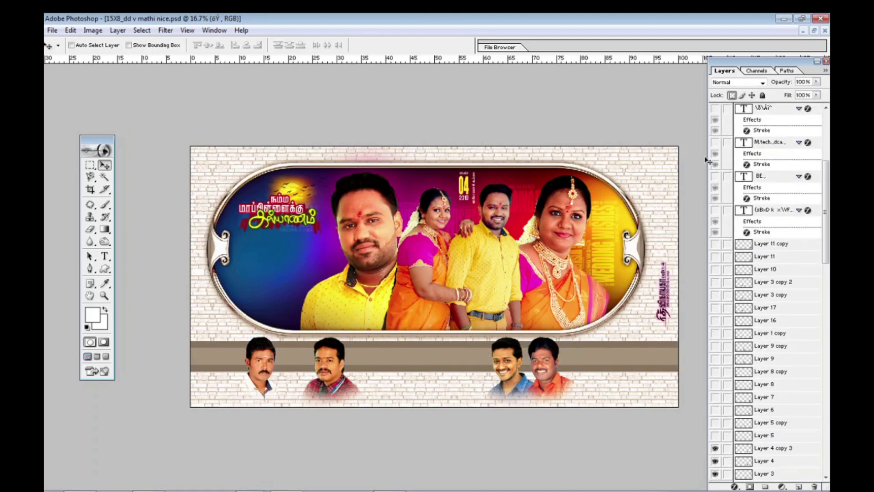
mouse_move(715, 109)
mouse_down()
mouse_move(721, 132)
mouse_move(705, 333)
mouse_move(715, 455)
mouse_up()
Minimize the 15X8 banner and then Photoshop, leaving the desktop.
scroll(755, 359, up, 3)
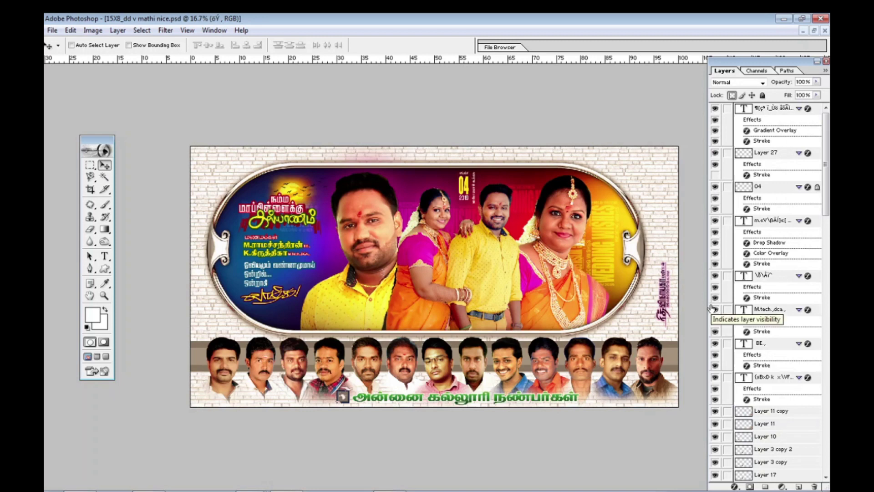
scroll(711, 308, down, 2)
scroll(712, 308, down, 1)
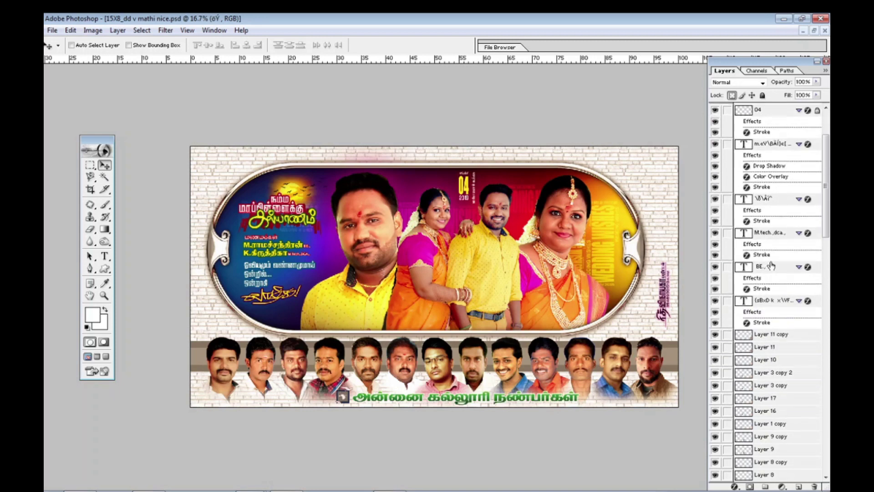
click(803, 31)
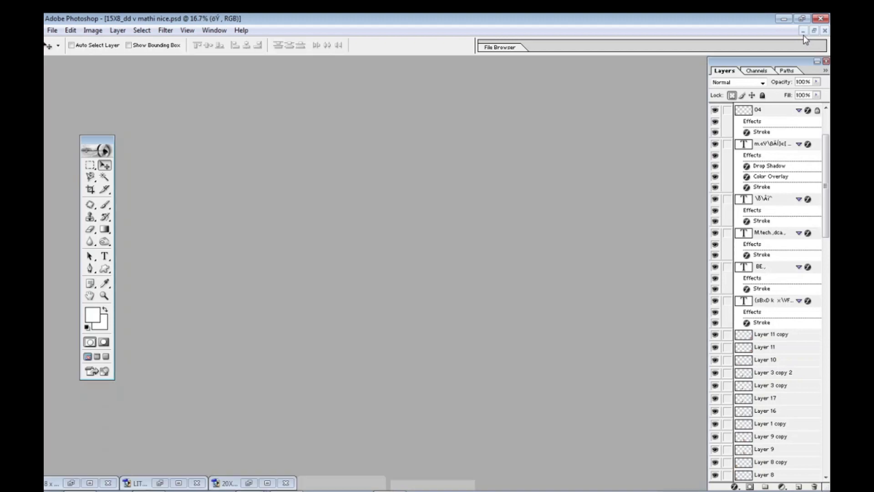
click(779, 21)
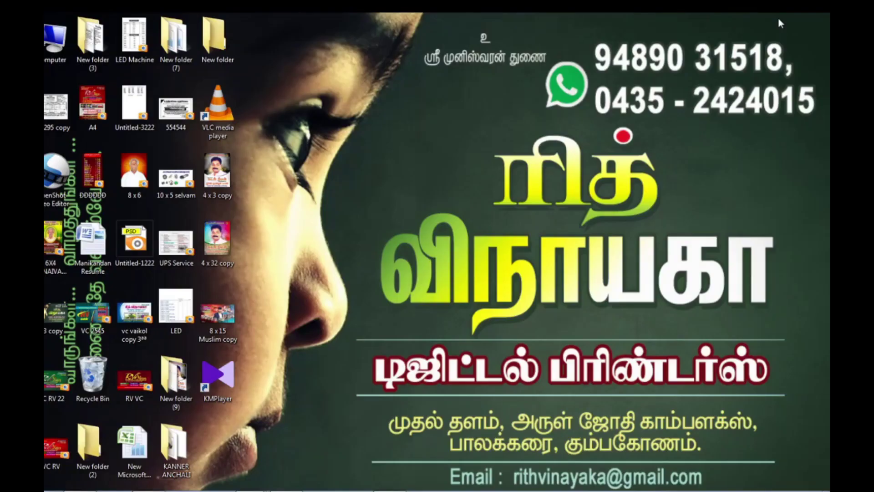